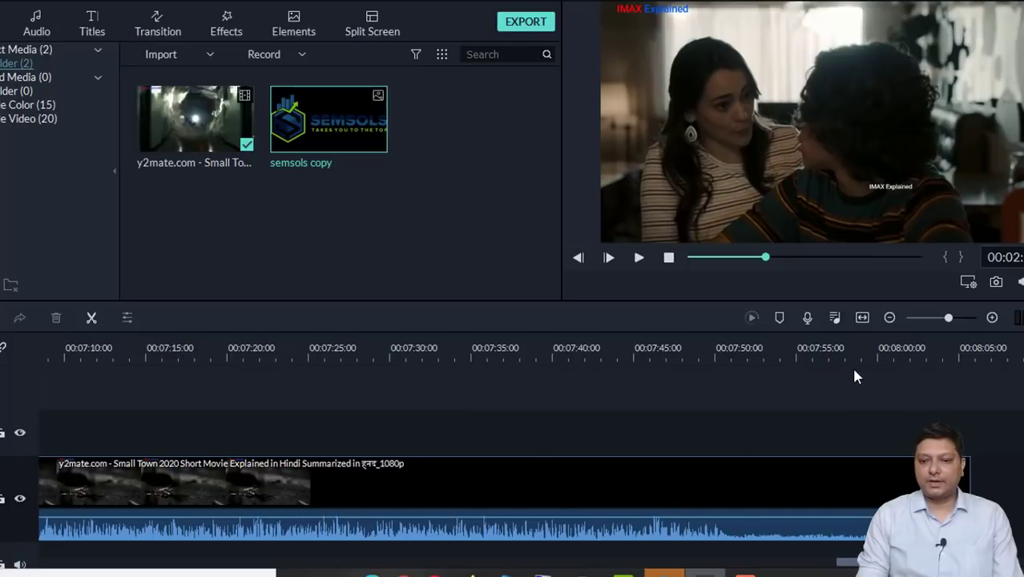
# Step: Split the movie clip at about 00:07:42, just before the subscribe outro, and delete the outro segment
pyautogui.click(681, 347)
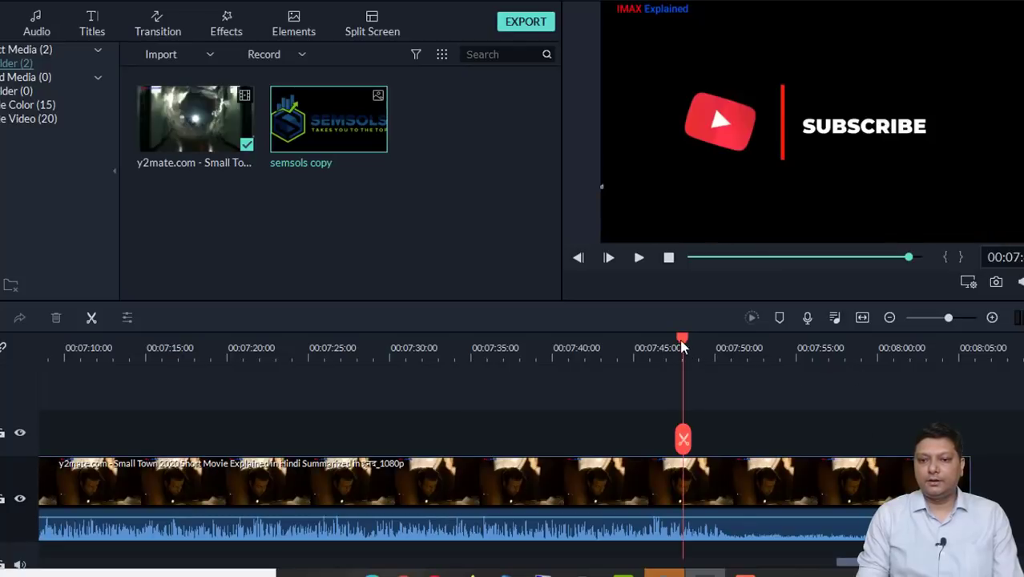
pyautogui.click(738, 352)
pyautogui.click(827, 353)
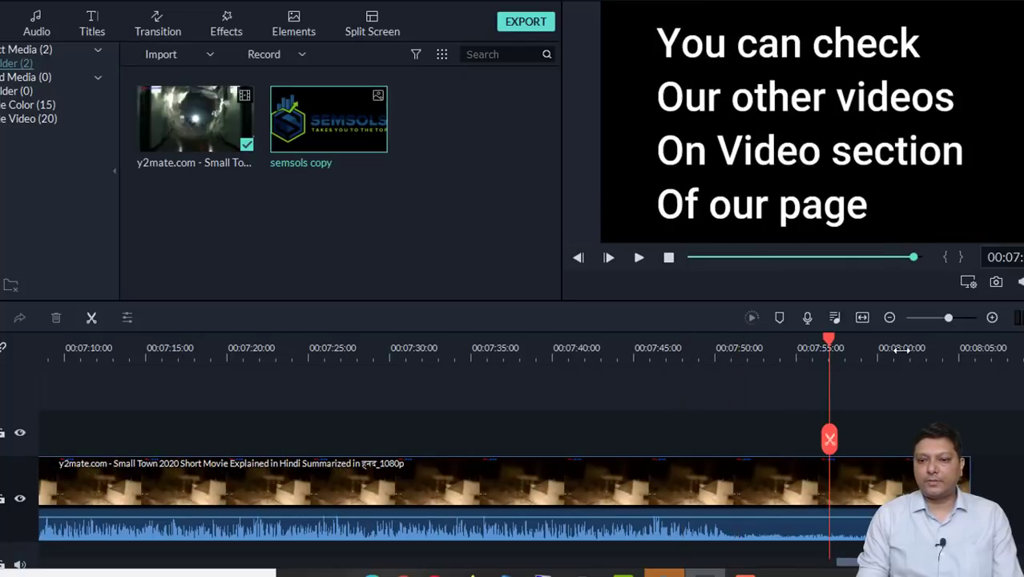
pyautogui.click(898, 352)
pyautogui.click(716, 354)
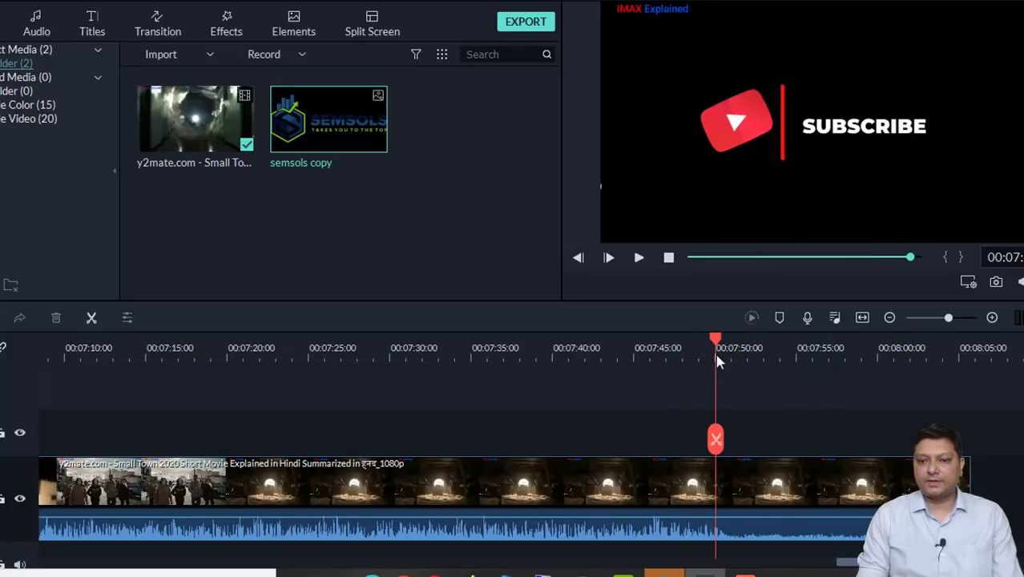
pyautogui.moveTo(716, 340); pyautogui.dragTo(595, 351)
pyautogui.click(596, 438)
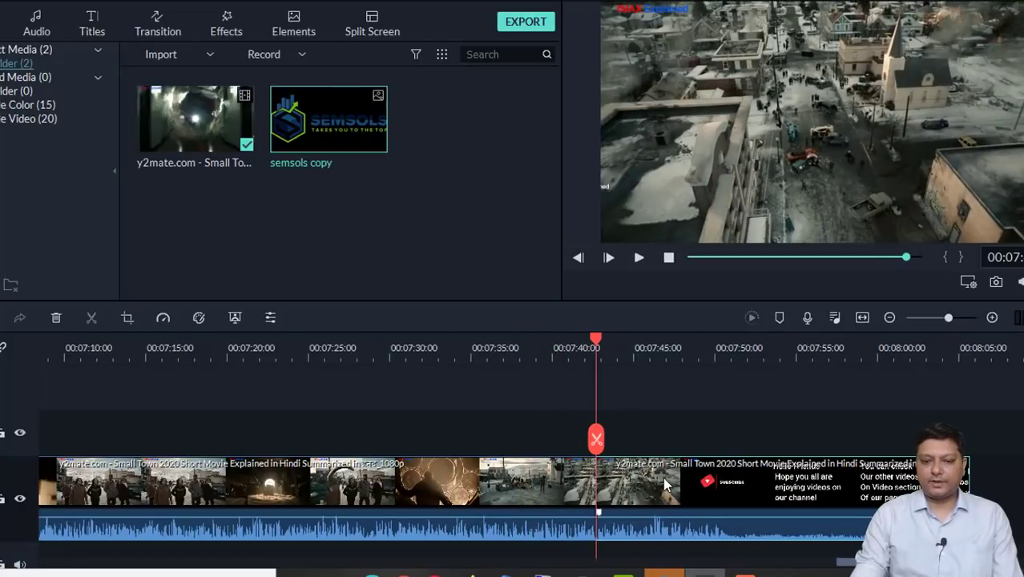
pyautogui.click(663, 483)
pyautogui.press('Delete')
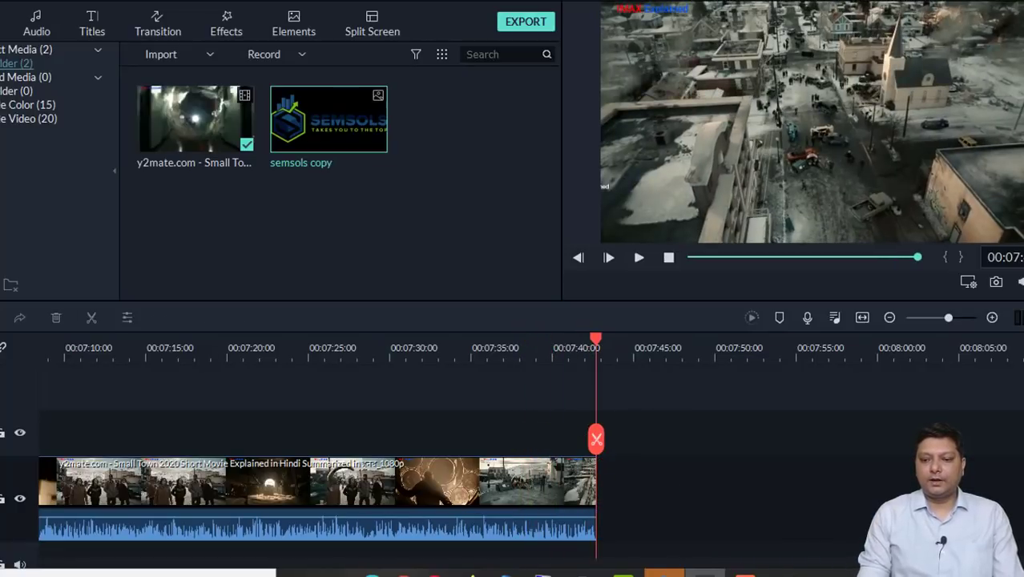
# Step: Review the trimmed movie clip from its start to its end with the whole timeline in view
pyautogui.moveTo(961, 561); pyautogui.dragTo(66, 560)
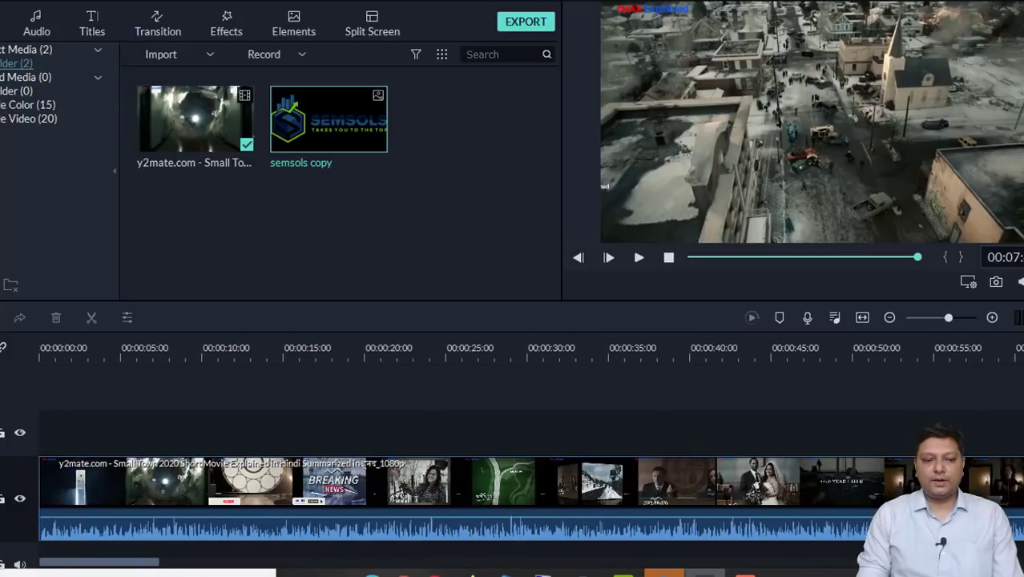
pyautogui.click(44, 361)
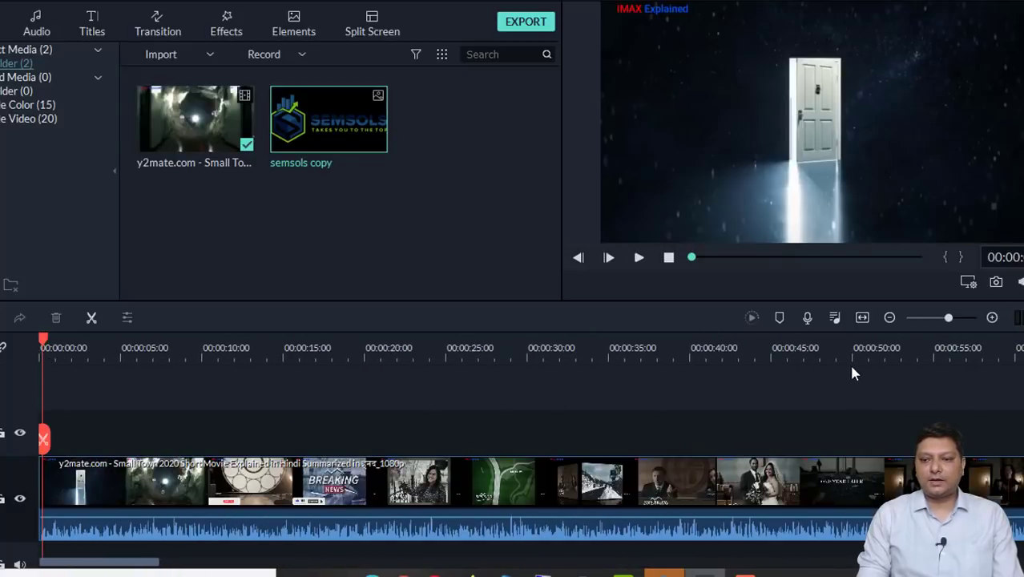
pyautogui.click(931, 317)
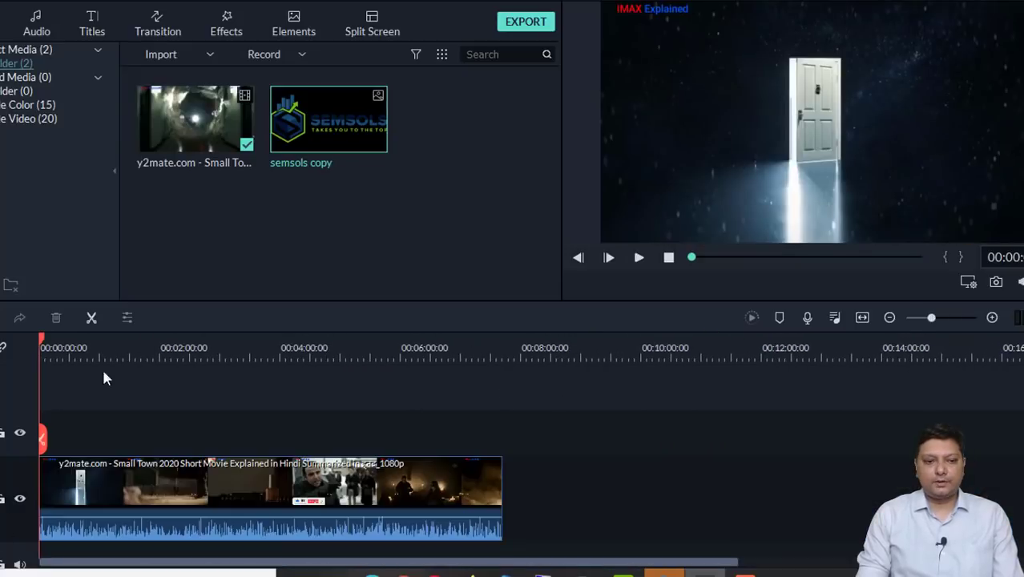
pyautogui.click(176, 353)
pyautogui.click(310, 350)
pyautogui.click(413, 350)
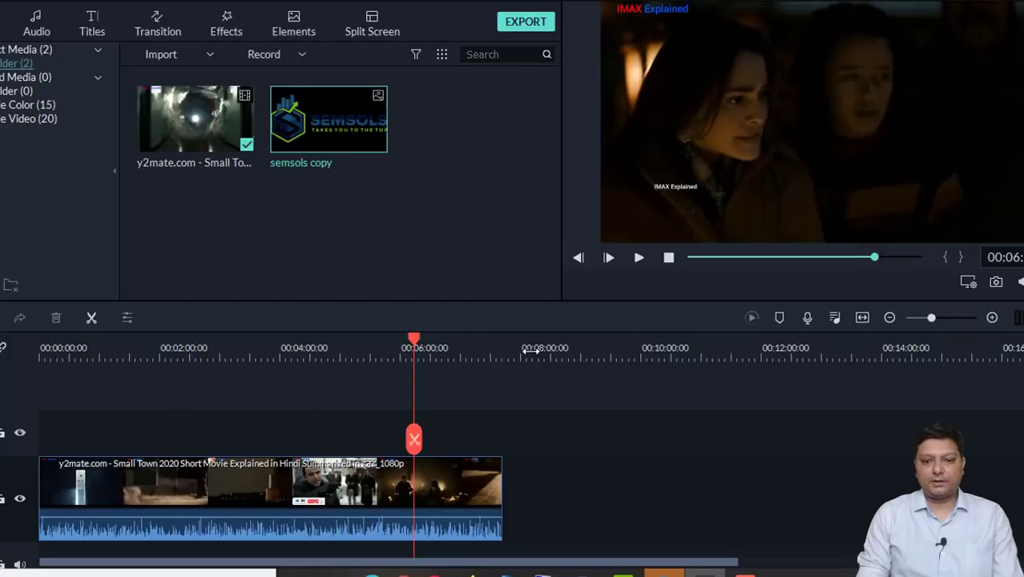
pyautogui.click(505, 353)
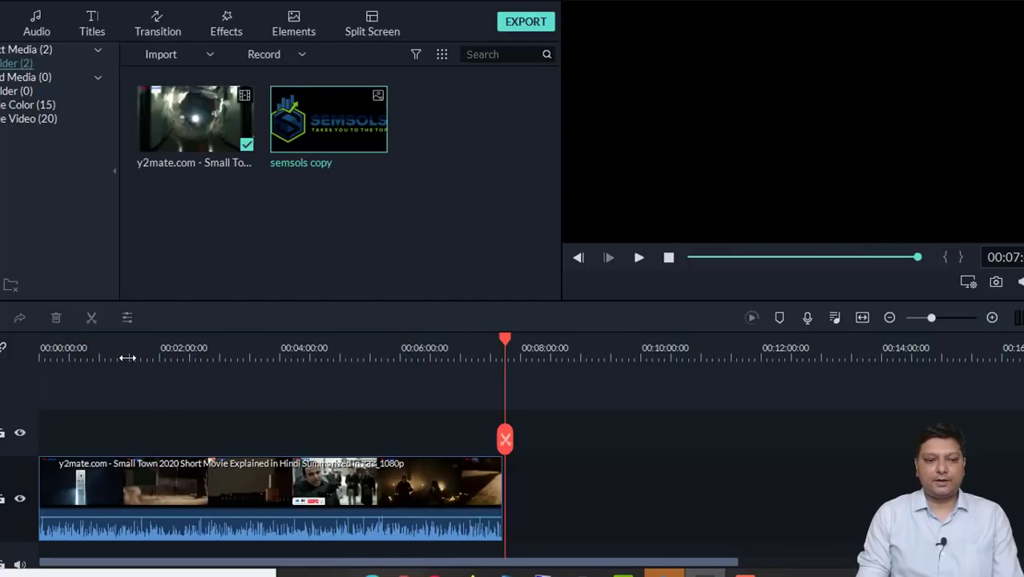
# Step: Split the movie clip at about 1:27 and mute the audio of the first segment
pyautogui.click(131, 354)
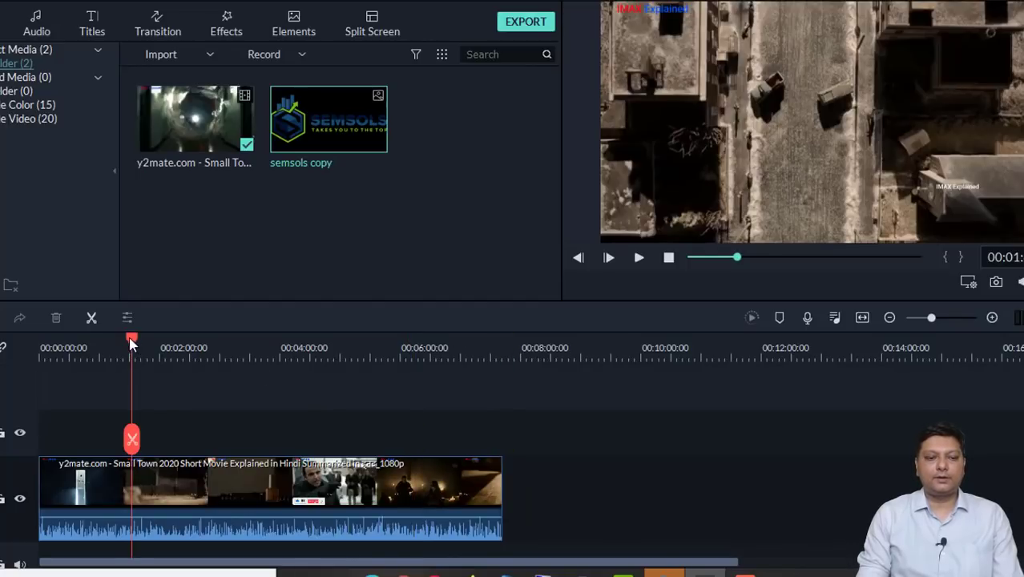
pyautogui.moveTo(133, 342); pyautogui.dragTo(127, 342)
pyautogui.click(90, 317)
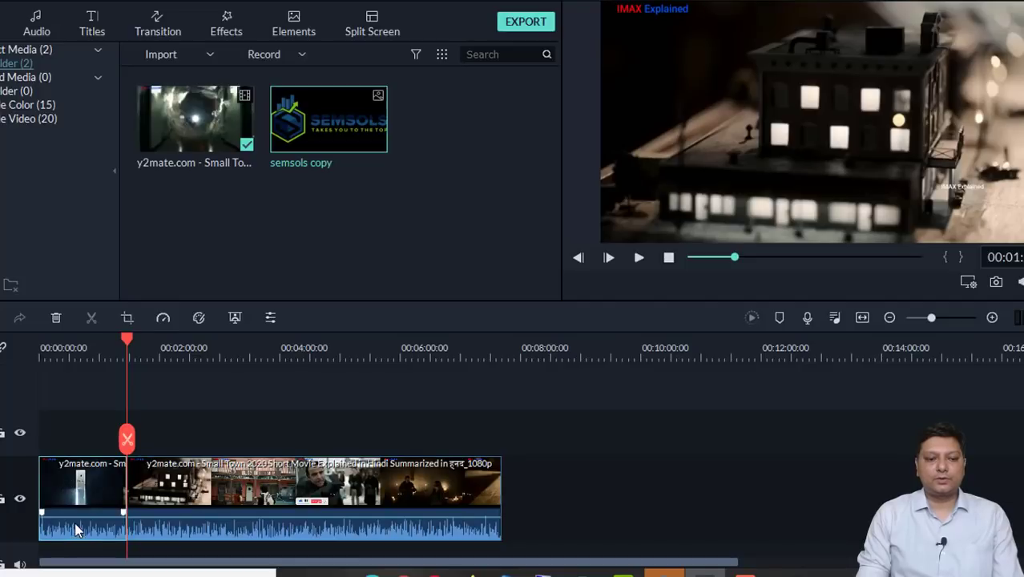
pyautogui.moveTo(73, 513); pyautogui.dragTo(73, 547)
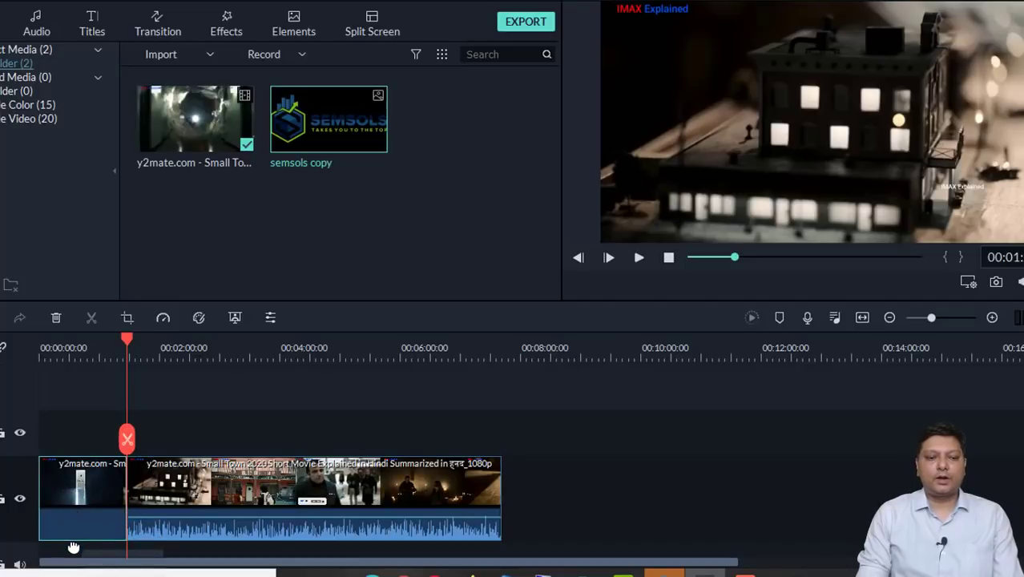
# Step: Split the remaining clip at about 3:09 and mute the audio of the second segment
pyautogui.click(229, 357)
pyautogui.click(91, 317)
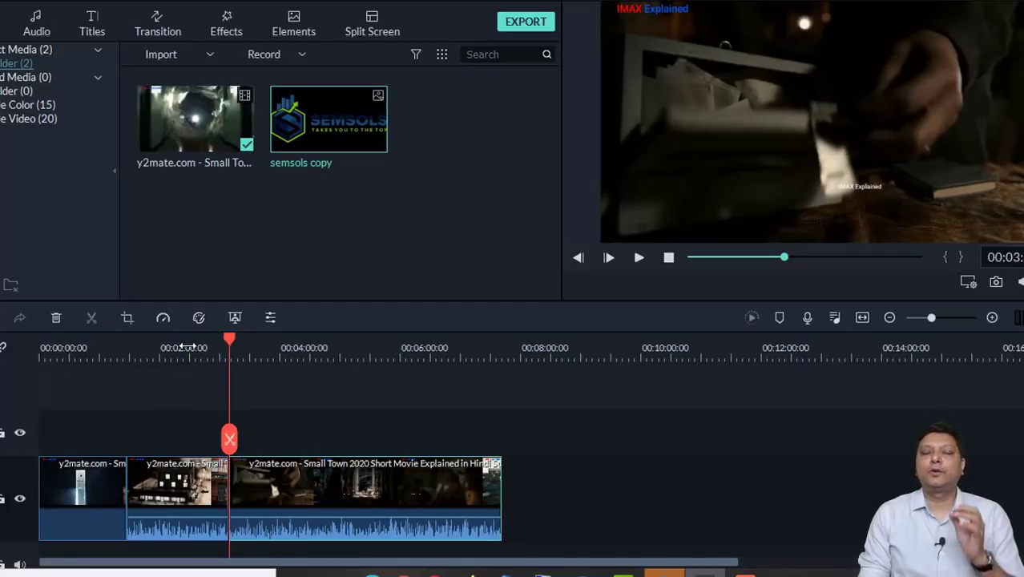
pyautogui.moveTo(177, 512); pyautogui.dragTo(177, 547)
# Step: Split the remaining clip at about 4:48 and mute the audio of the third segment
pyautogui.click(326, 358)
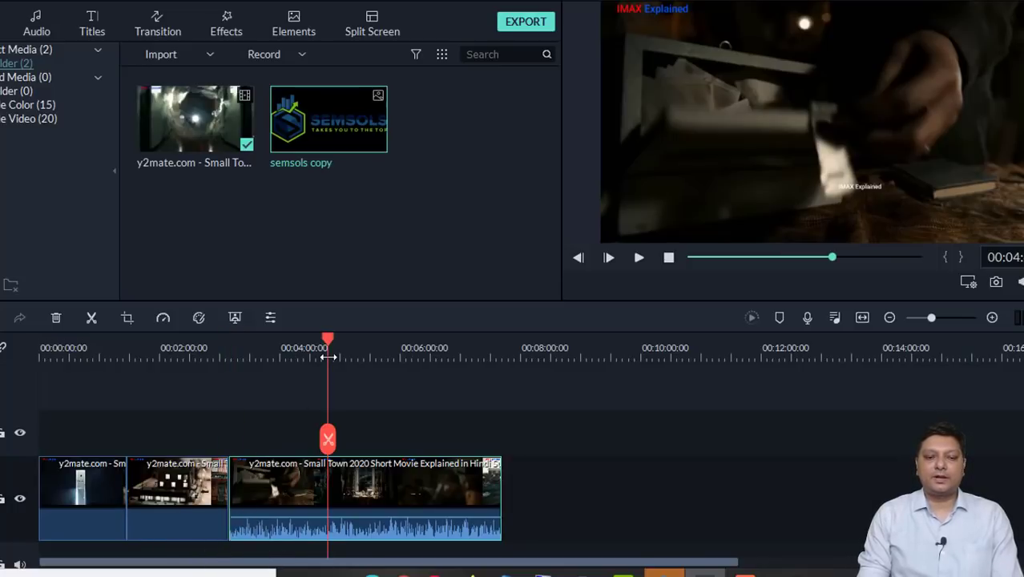
pyautogui.click(92, 319)
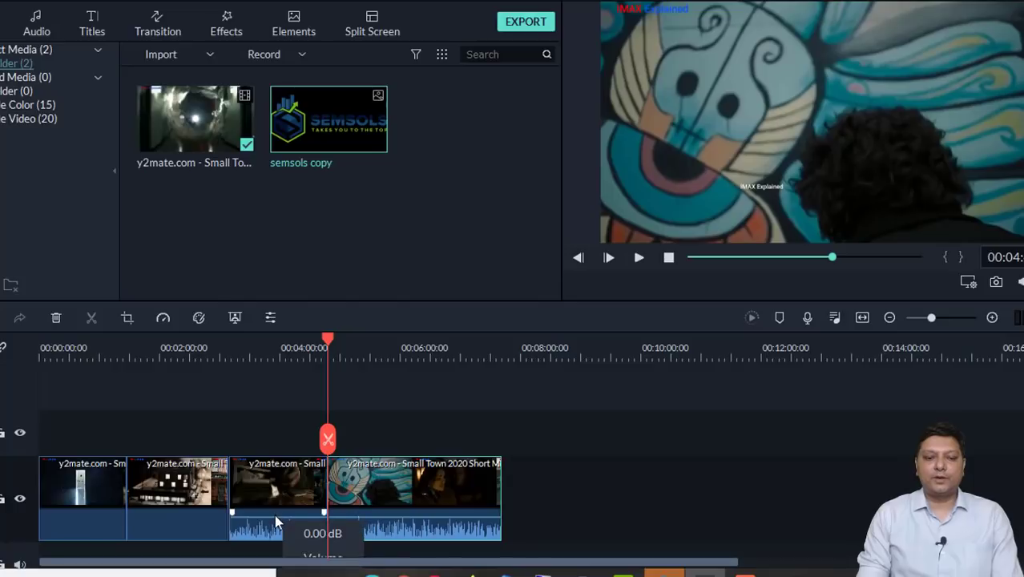
pyautogui.moveTo(274, 514); pyautogui.dragTo(276, 548)
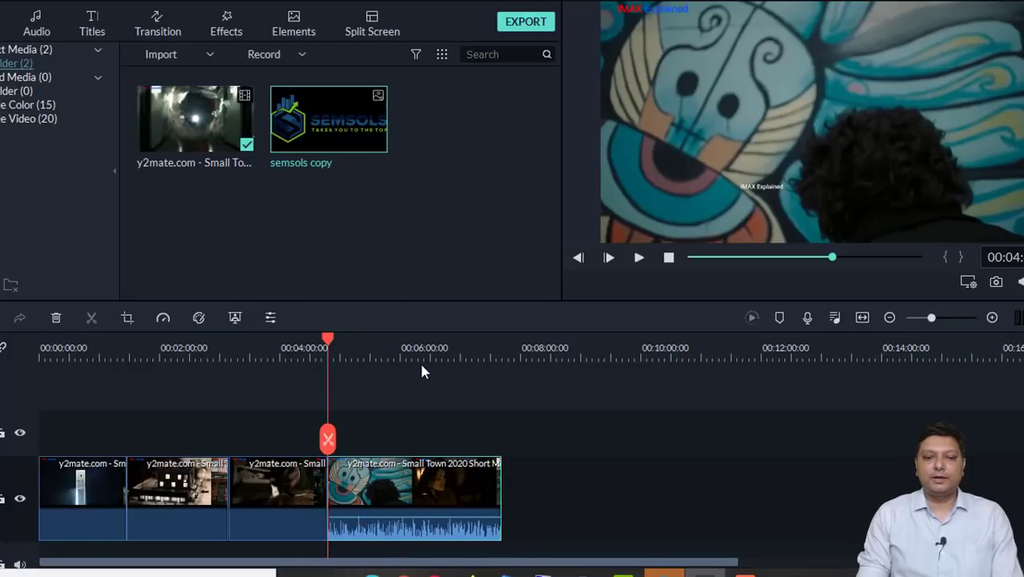
# Step: Split the remaining clip at about 6:20 and mute the audio of both the fourth and fifth segments
pyautogui.click(421, 362)
pyautogui.click(92, 319)
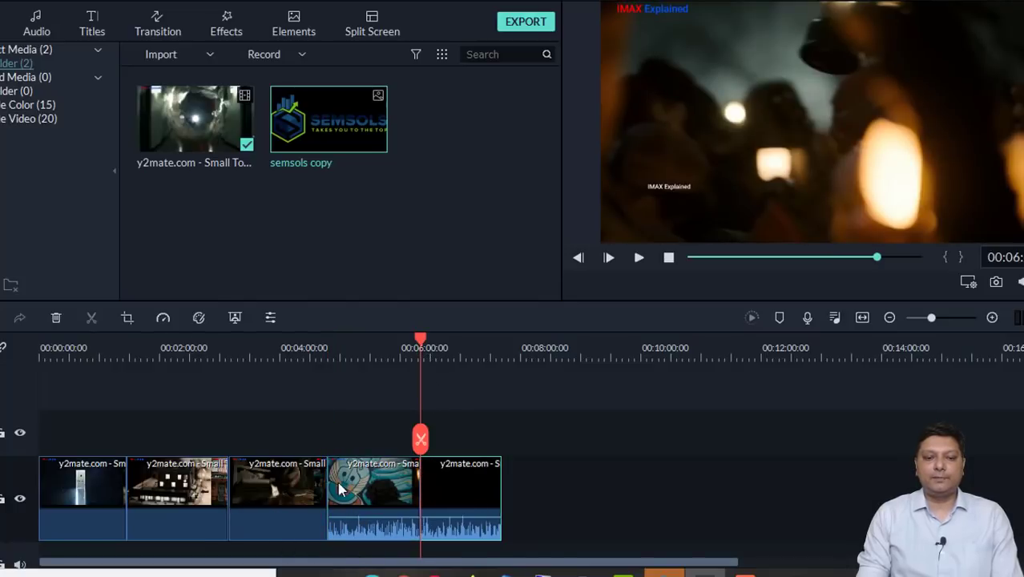
pyautogui.moveTo(365, 514); pyautogui.dragTo(372, 545)
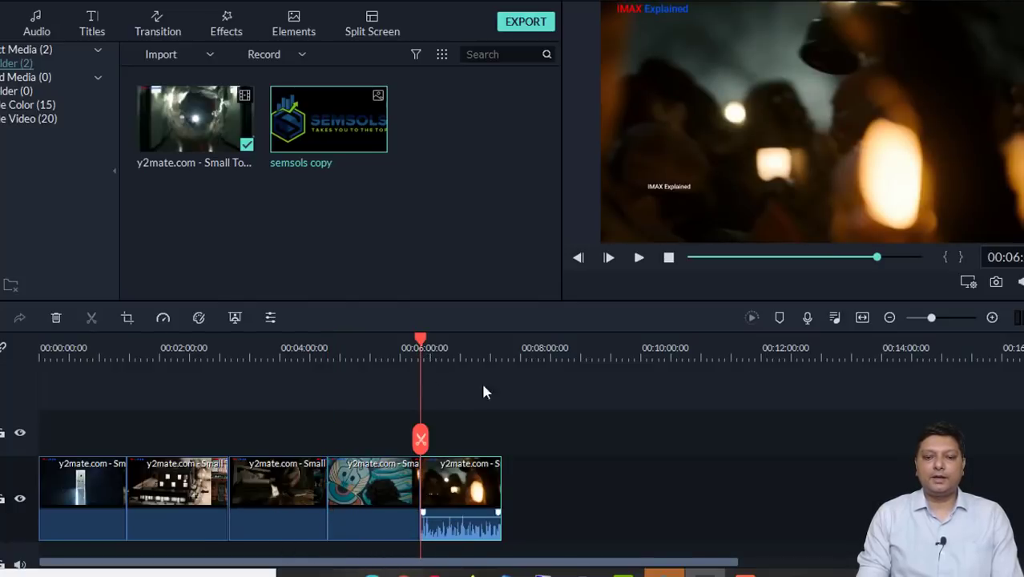
pyautogui.moveTo(451, 515); pyautogui.dragTo(457, 542)
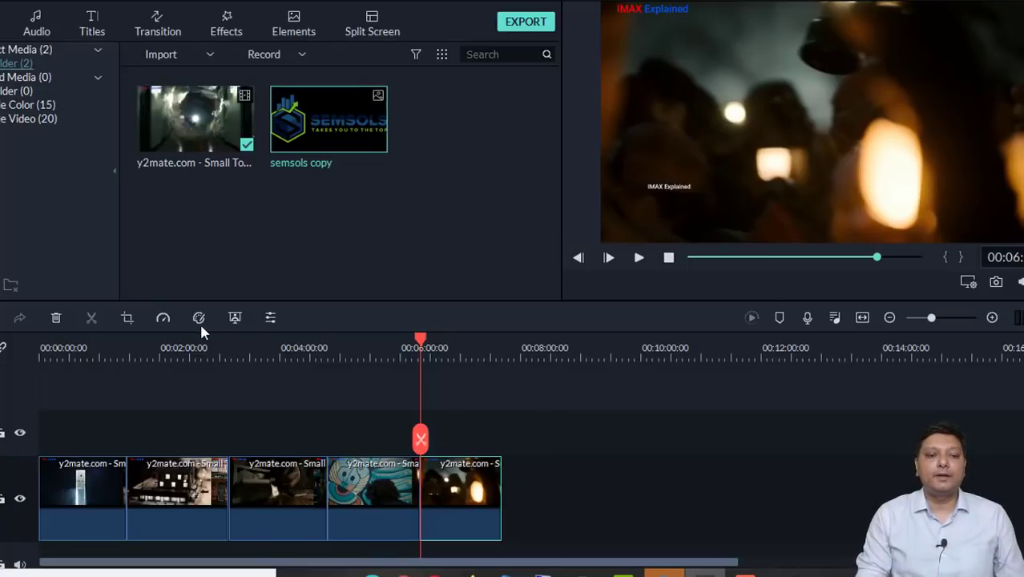
# Step: Import the voice file ttsMP3.com_VoiceText_2021-9-25_17 3 42 from the Downloads folder into the project media
pyautogui.click(180, 55)
pyautogui.click(185, 76)
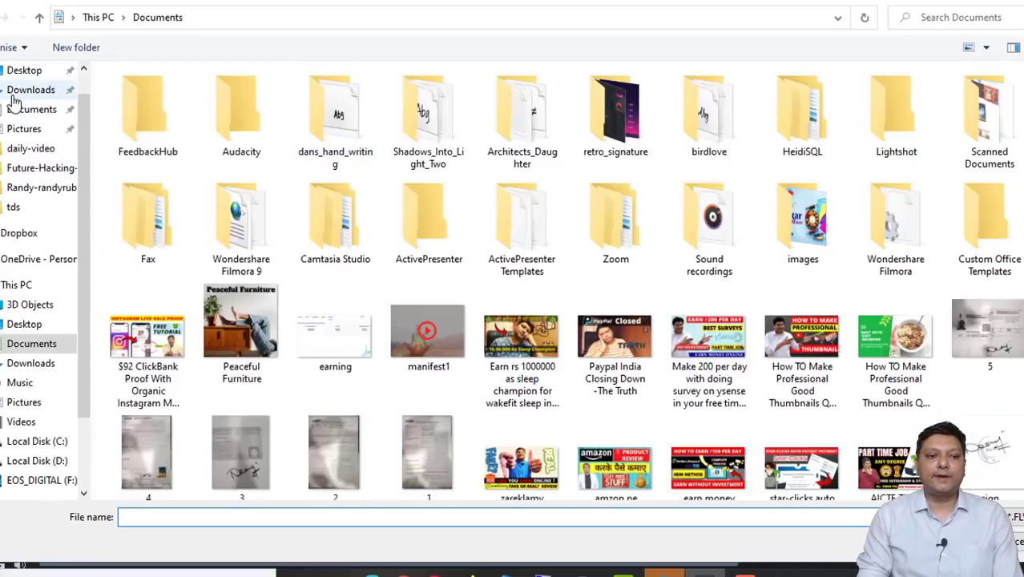
pyautogui.click(13, 93)
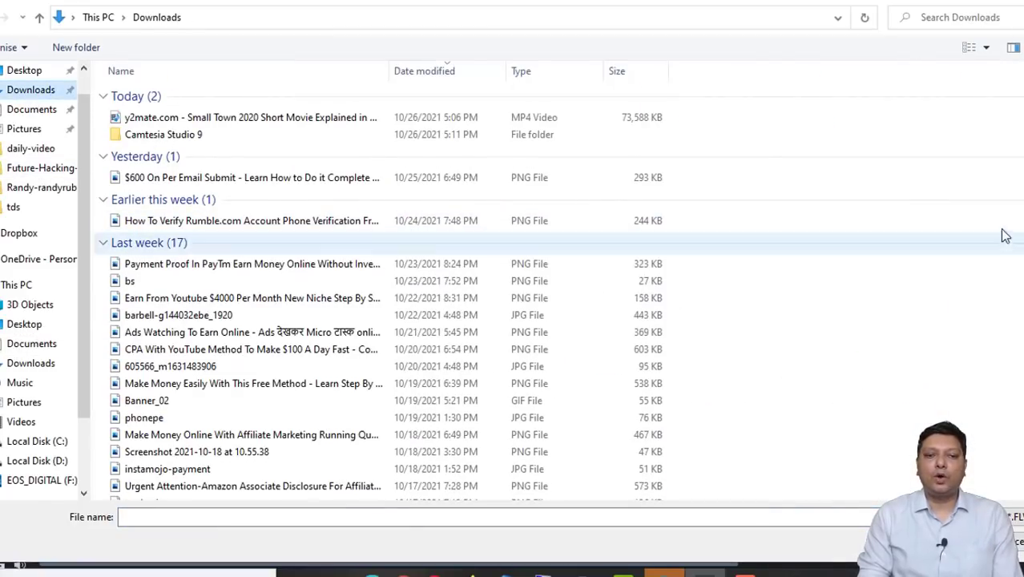
pyautogui.scroll(-20, 384, 288)
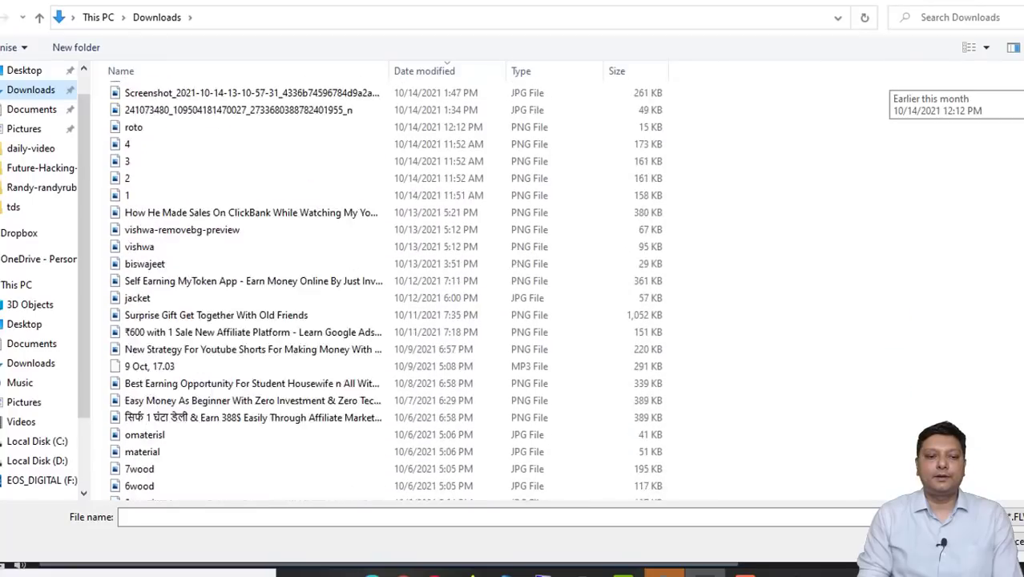
pyautogui.scroll(-7, 194, 231)
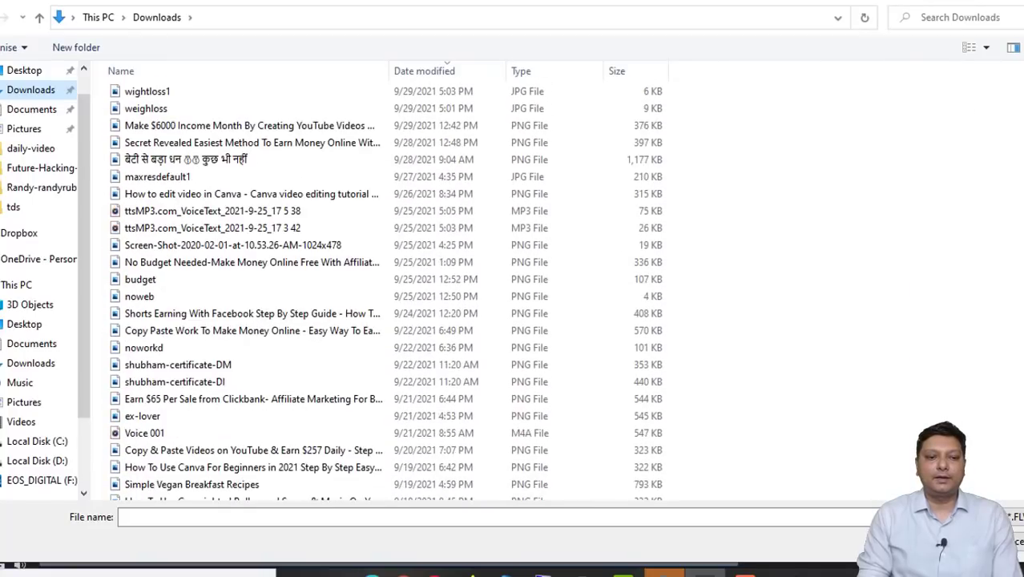
pyautogui.doubleClick(192, 228)
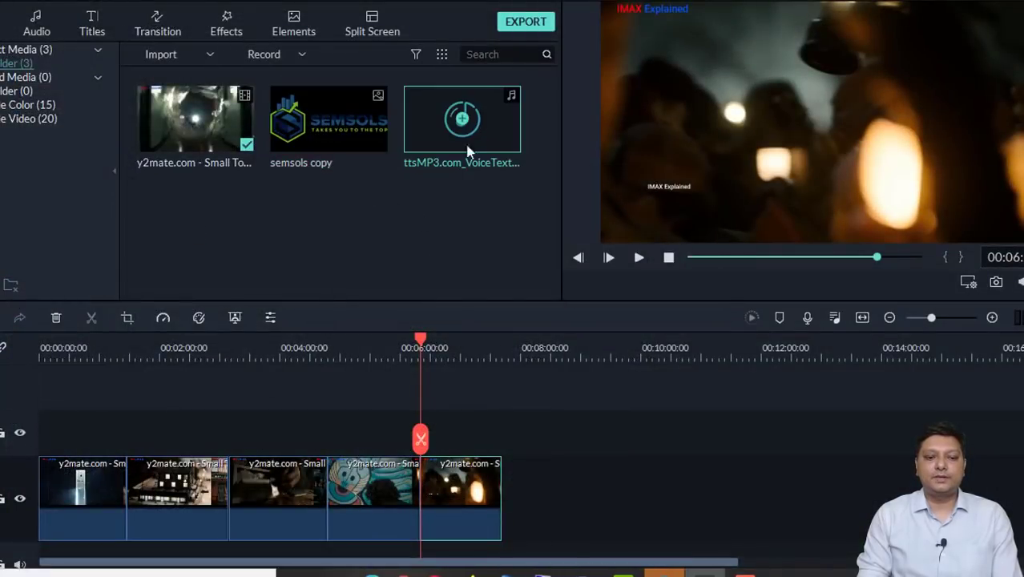
# Step: Place the imported voice file on the audio track beneath the movie, starting at 00:00:00:00
pyautogui.moveTo(469, 148)
pyautogui.mouseDown()
pyautogui.moveTo(298, 507)
pyautogui.moveTo(43, 511)
pyautogui.mouseUp()
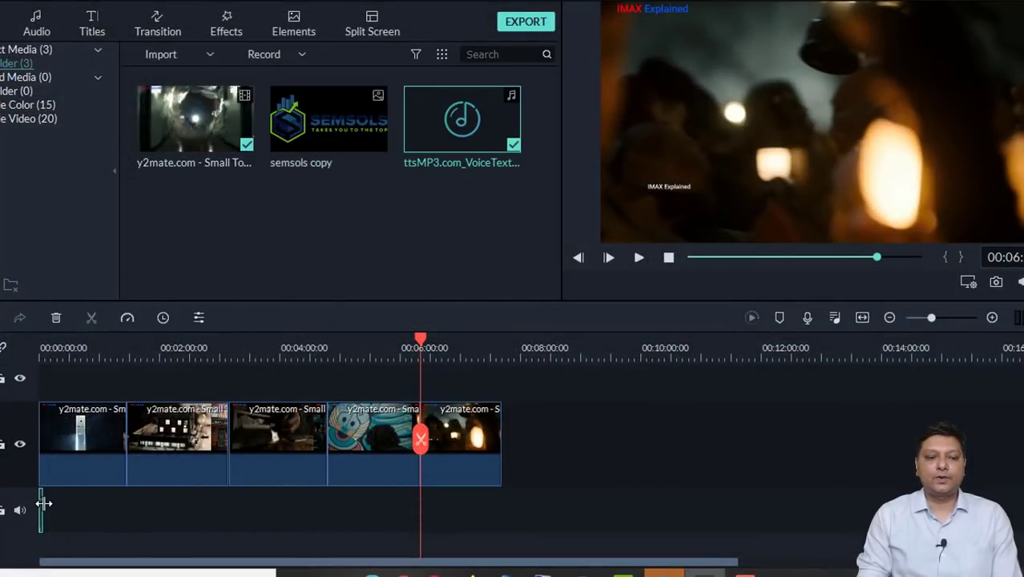
pyautogui.hotkey('ctrl', '=')
pyautogui.moveTo(813, 565); pyautogui.dragTo(76, 559)
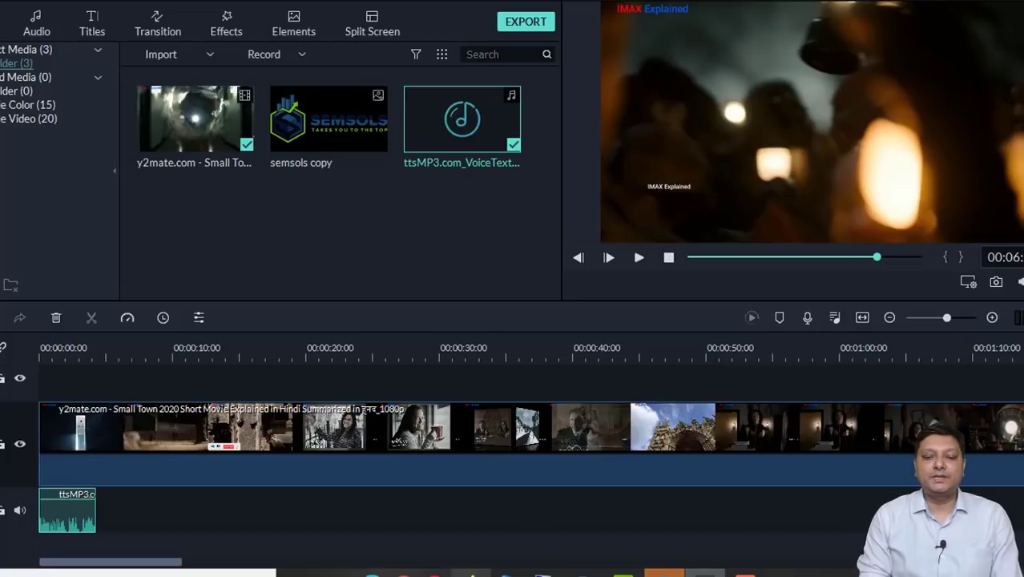
# Step: Switch to the browser and examine the YouTube results for "movie explanation in hindi" up to the first video
pyautogui.click(471, 571)
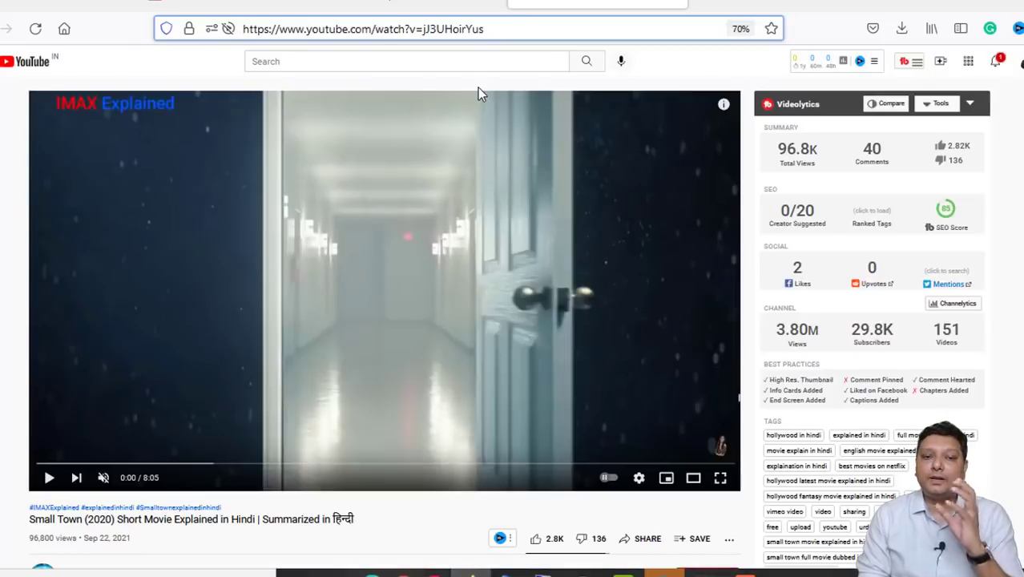
pyautogui.click(402, 2)
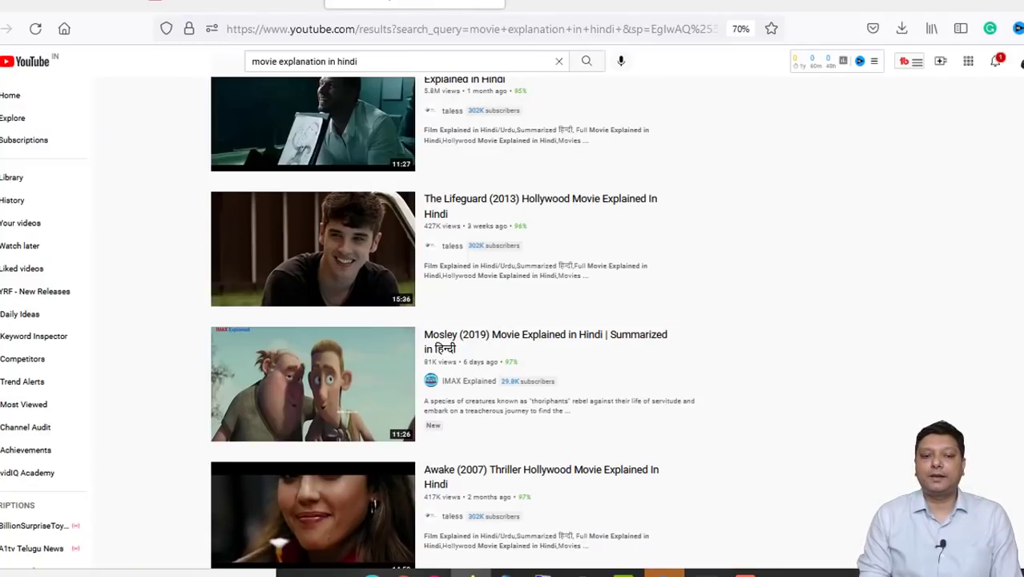
pyautogui.scroll(12, 512, 320)
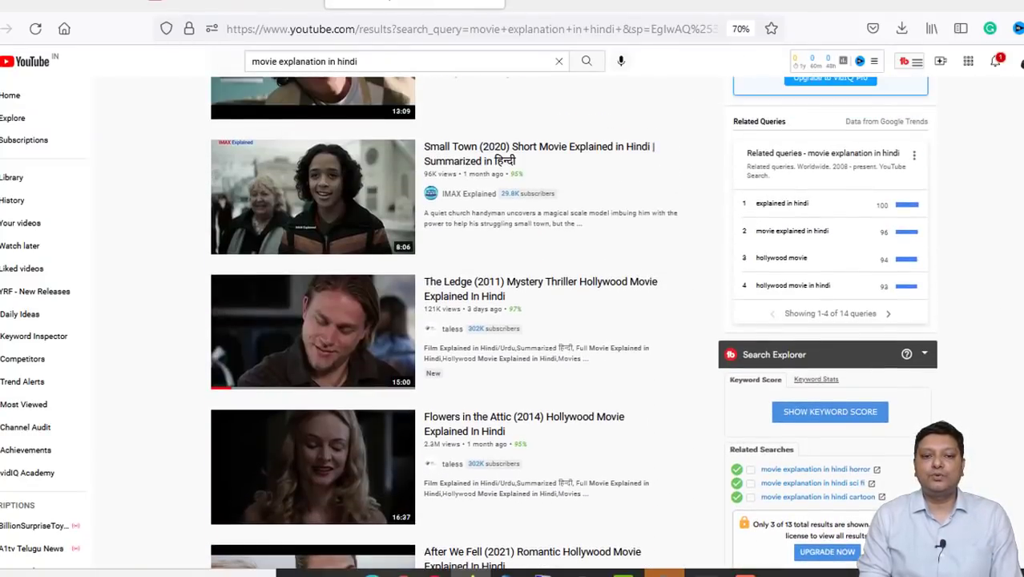
pyautogui.scroll(2, 513, 321)
pyautogui.scroll(5, 513, 321)
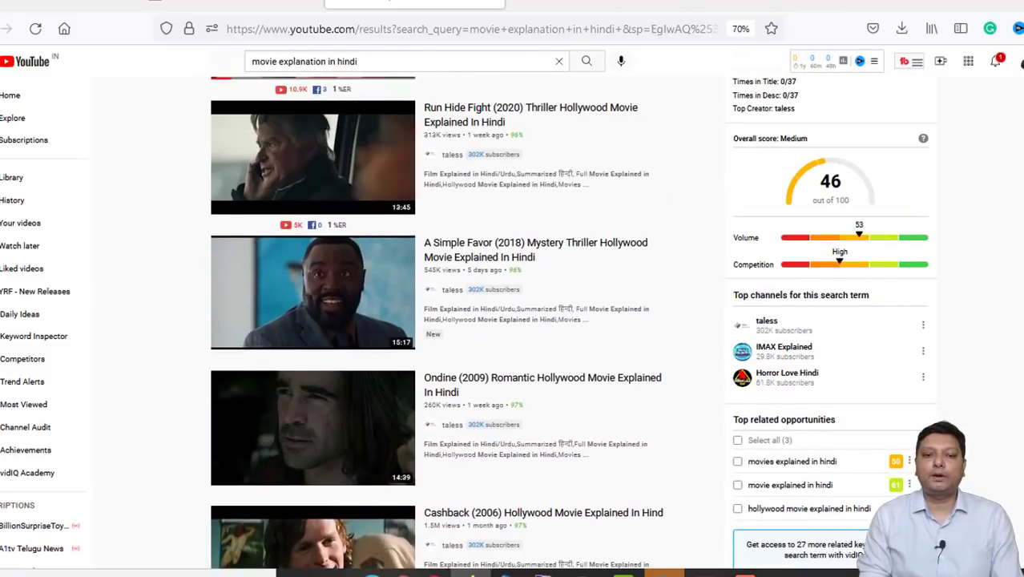
pyautogui.scroll(2, 513, 321)
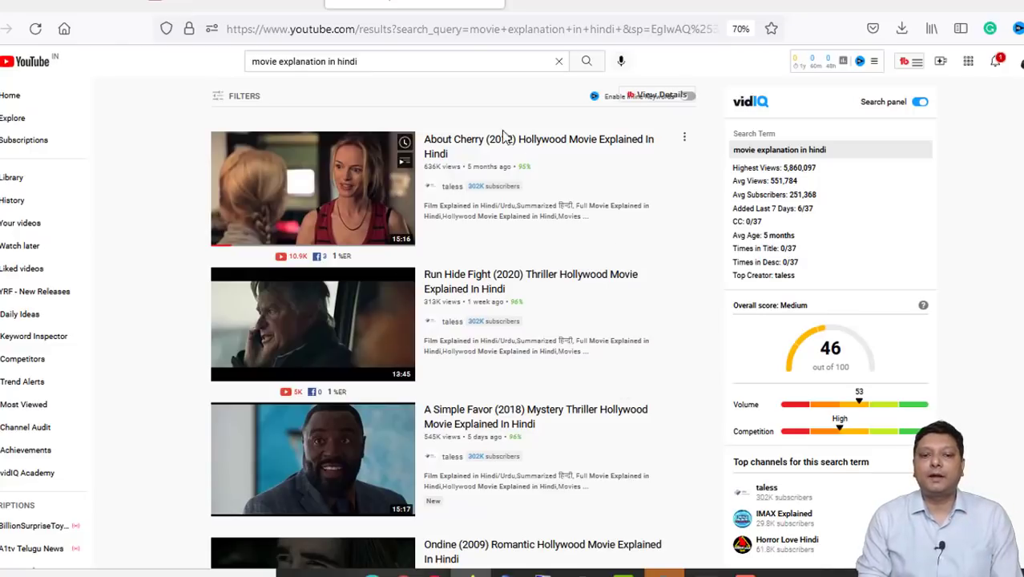
# Step: Open the video "Cashback (2006) Hollywood Movie Explained In Hind" from the YouTube results
pyautogui.moveTo(653, 211)
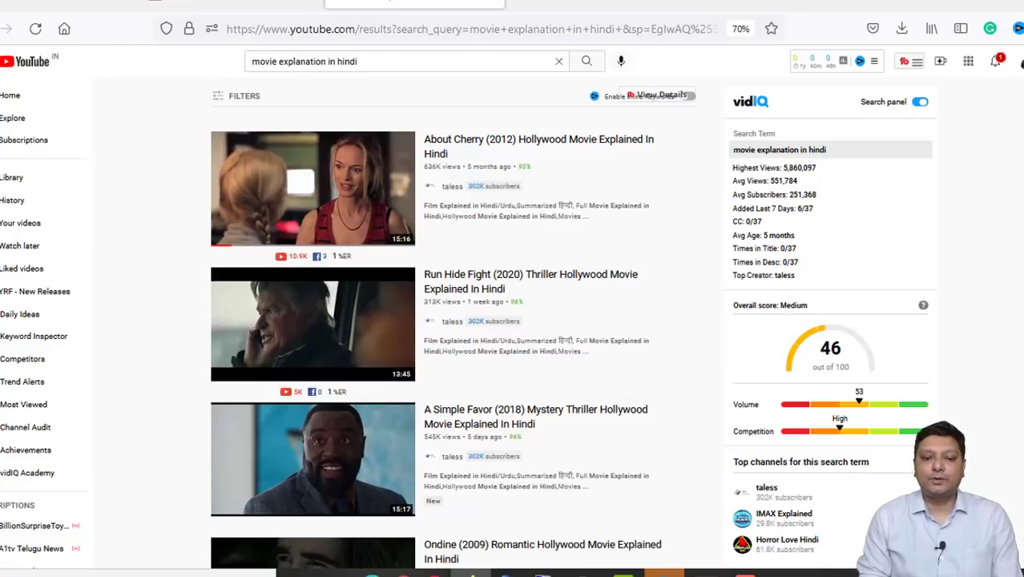
pyautogui.scroll(-3, 512, 320)
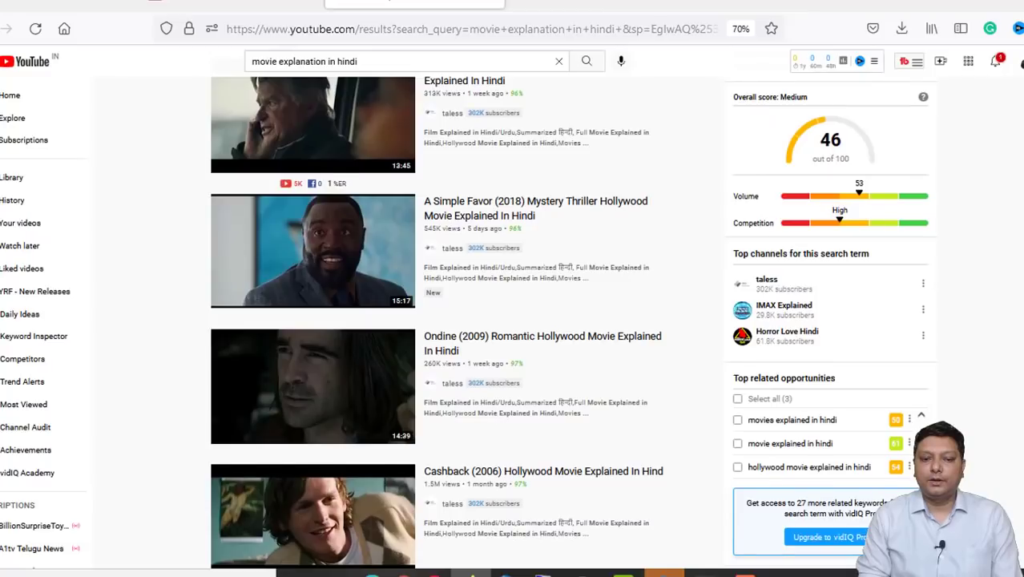
pyautogui.scroll(-3, 513, 320)
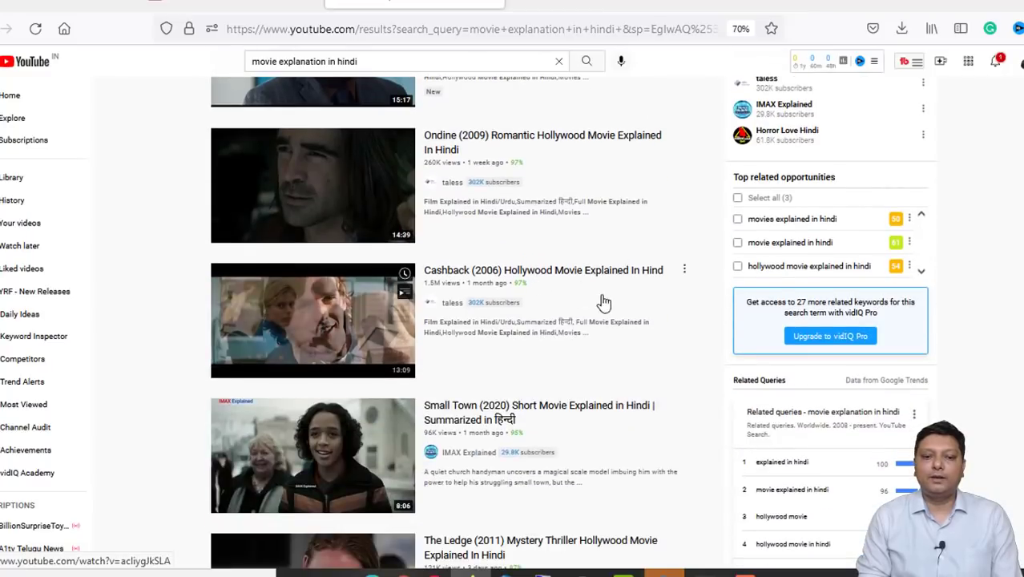
pyautogui.moveTo(432, 285)
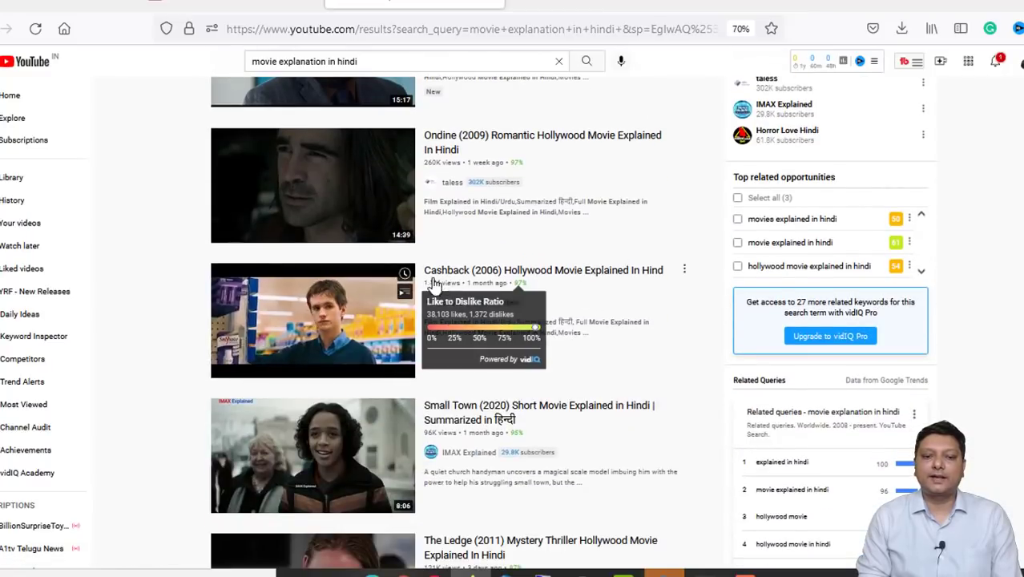
pyautogui.click(592, 277)
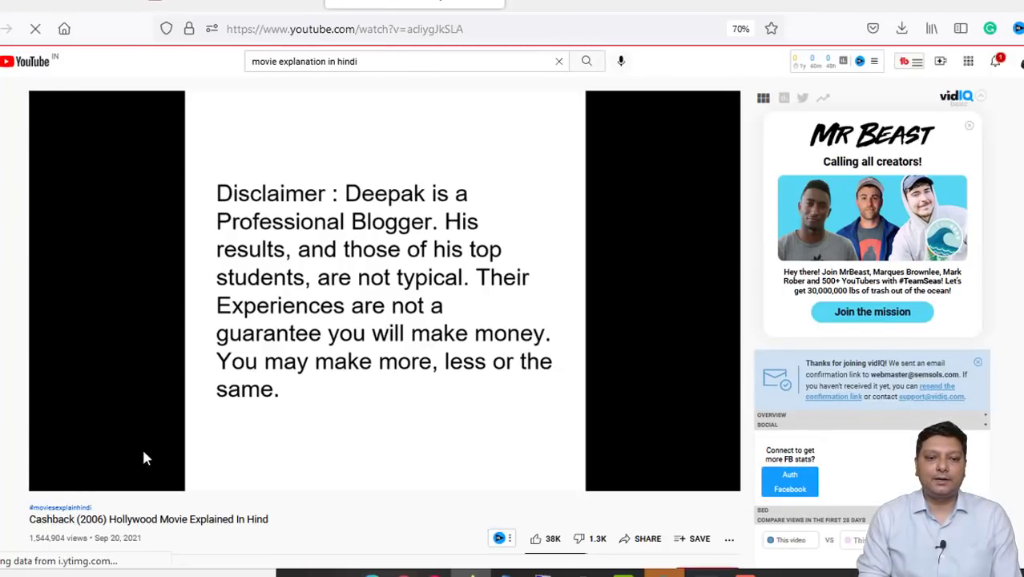
# Step: Expand the full description of the Cashback (2006) video
pyautogui.scroll(-3, 87, 410)
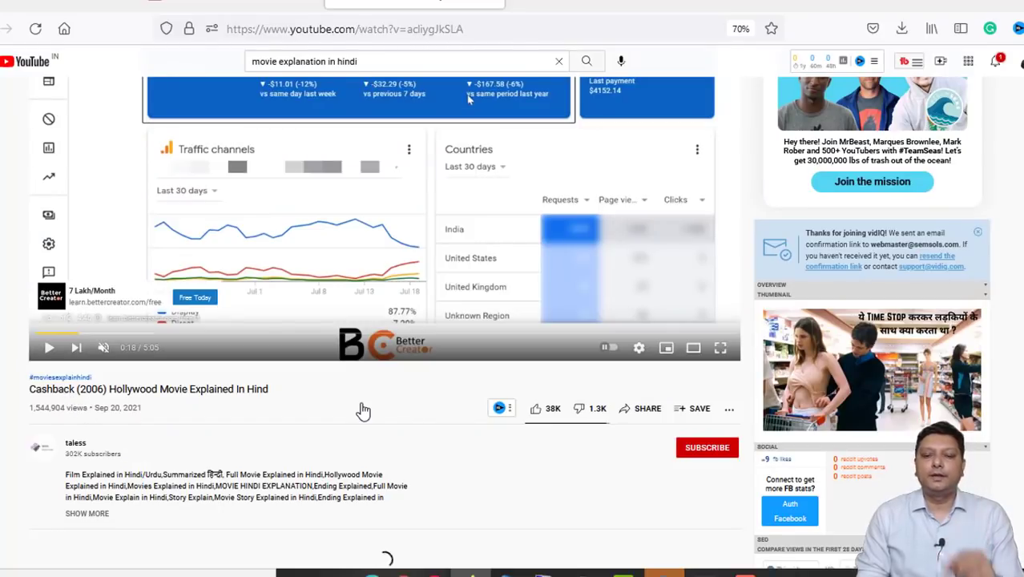
pyautogui.scroll(-3, 867, 519)
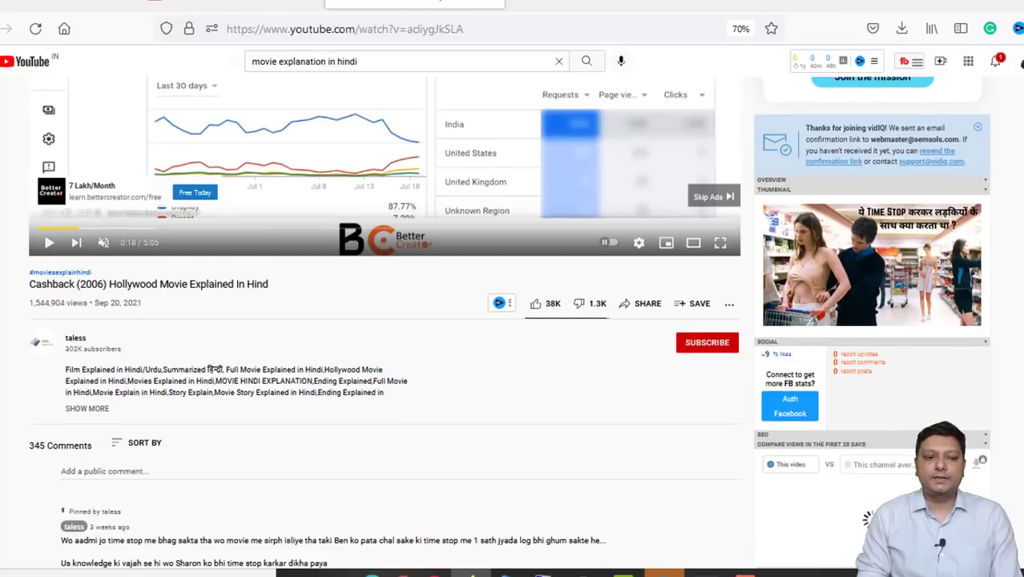
pyautogui.click(88, 408)
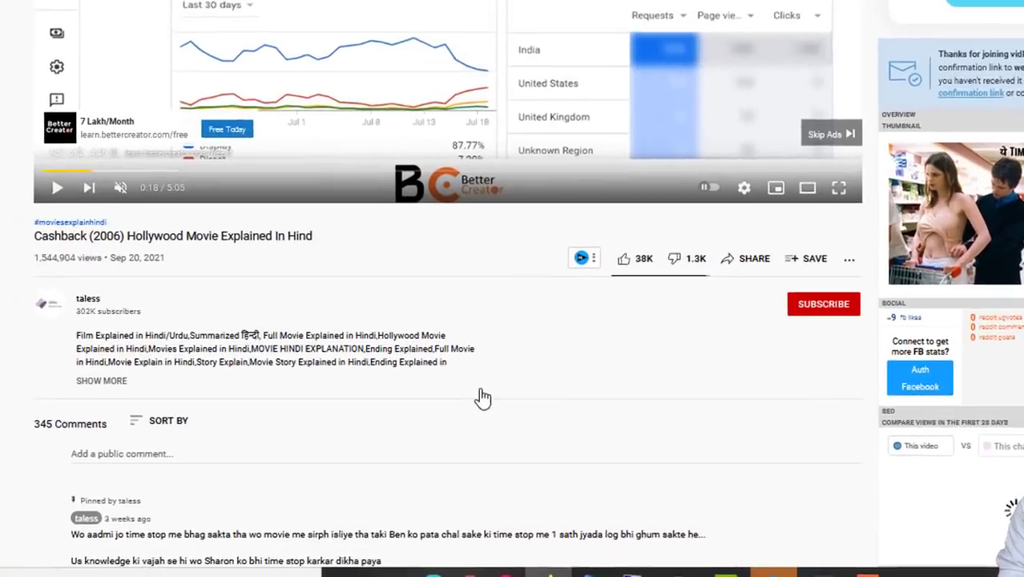